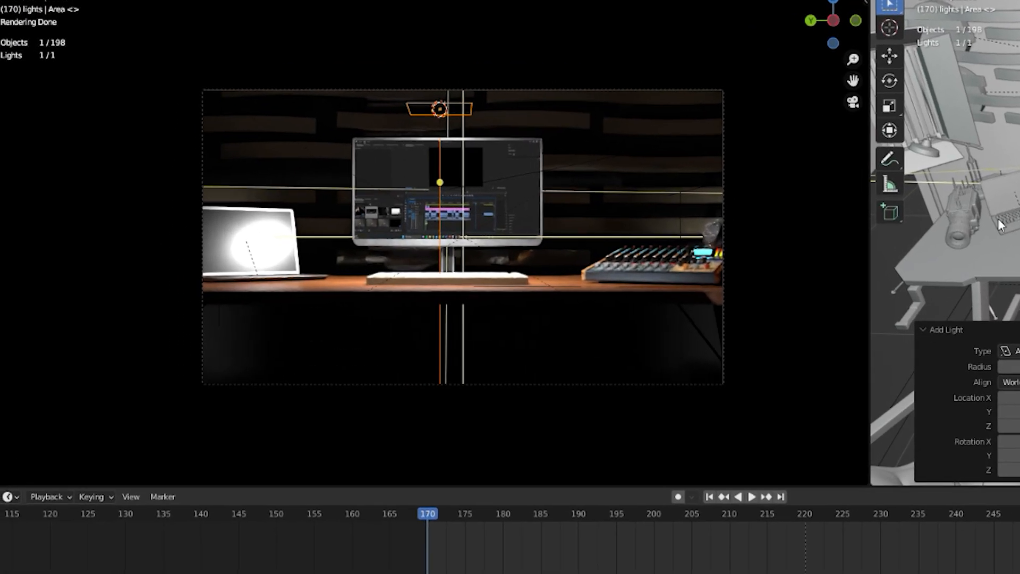
# Rotate and move the new area light above the desk monitor.
pyautogui.press('r')
pyautogui.press('r')
pyautogui.press('g')
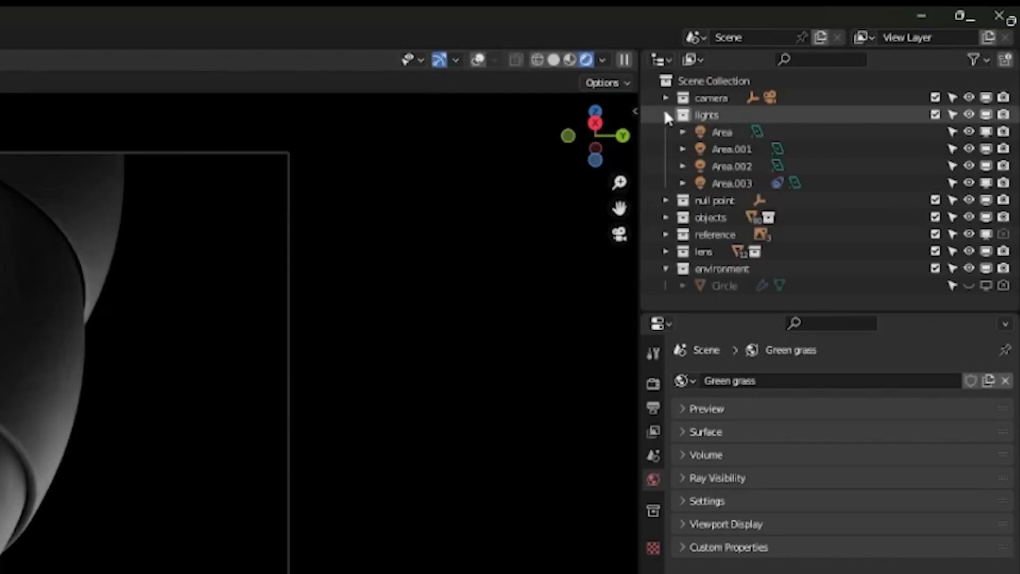
pyautogui.click(732, 133)
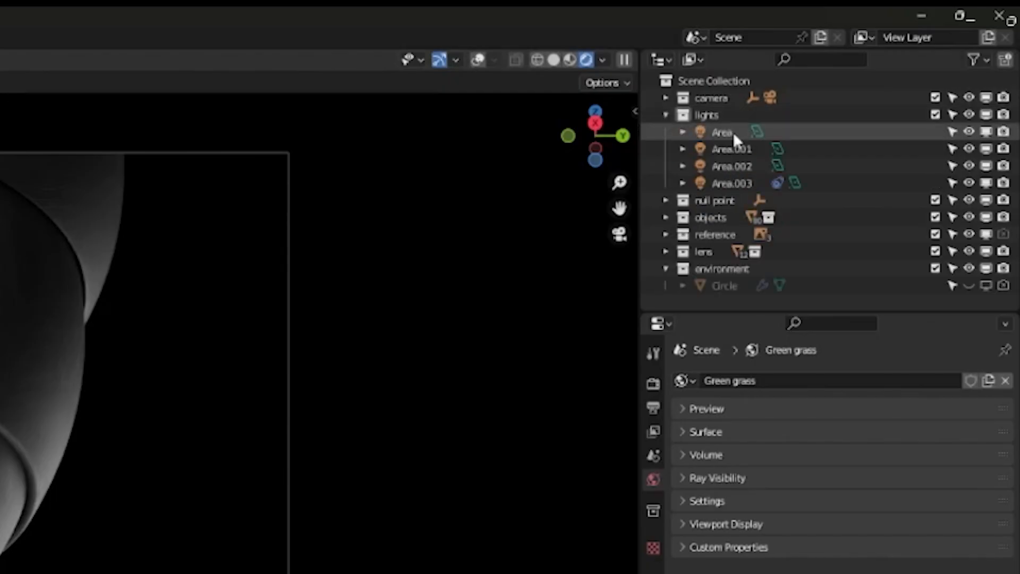
pyautogui.click(727, 150)
# Name the new collection Lights and add an area light to it.
pyautogui.doubleClick(785, 96)
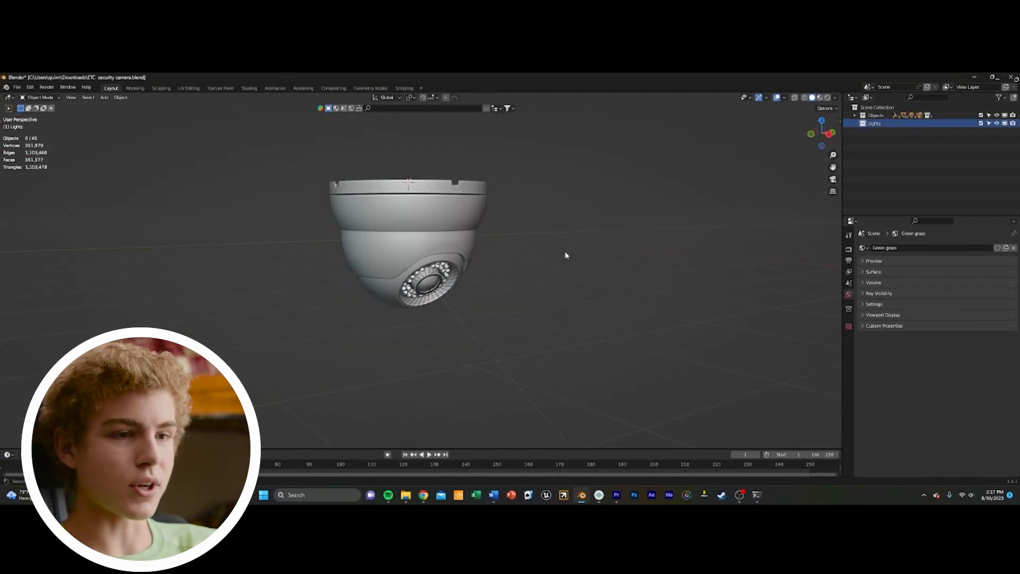
pyautogui.hotkey('shift', 'a')
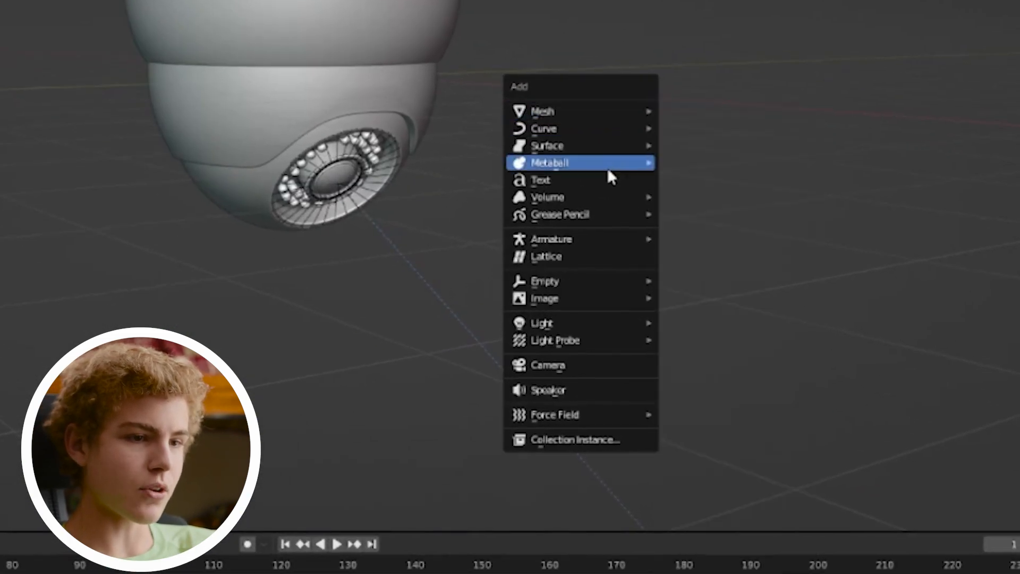
pyautogui.moveTo(574, 330)
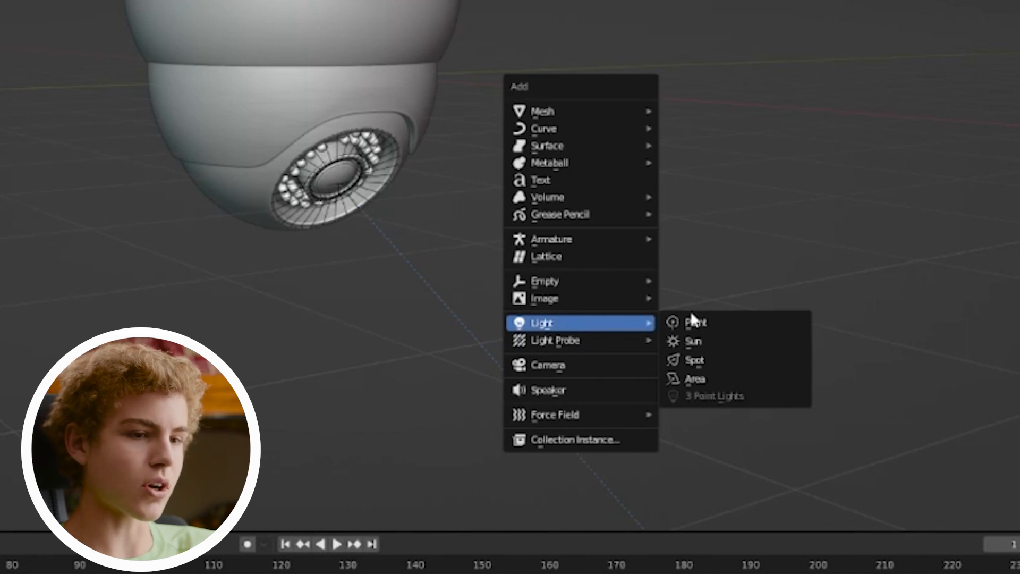
pyautogui.click(705, 384)
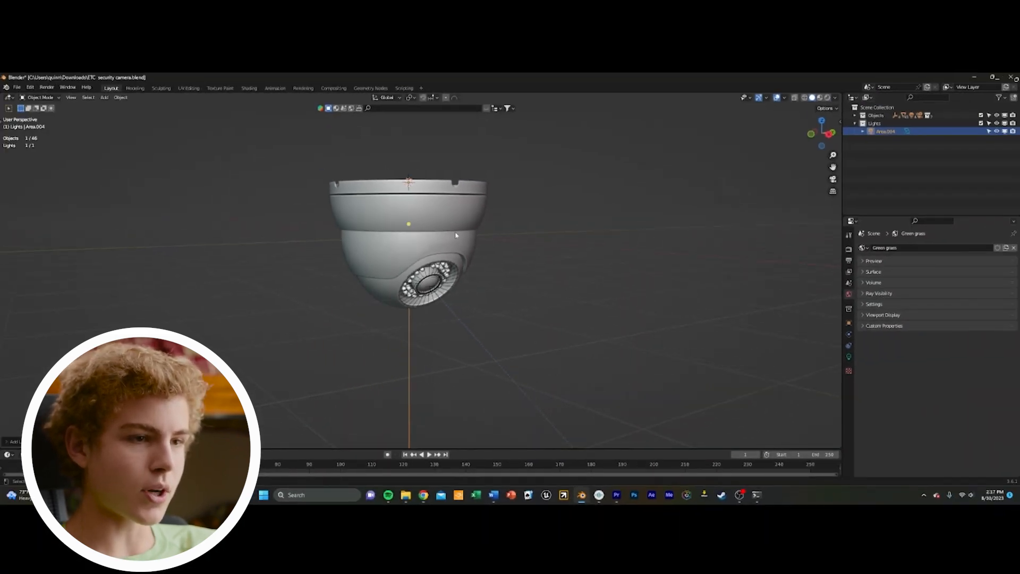
# Move the area light along the X axis, out of the security camera's body.
pyautogui.moveTo(409, 200); pyautogui.dragTo(407, 184, button='middle')
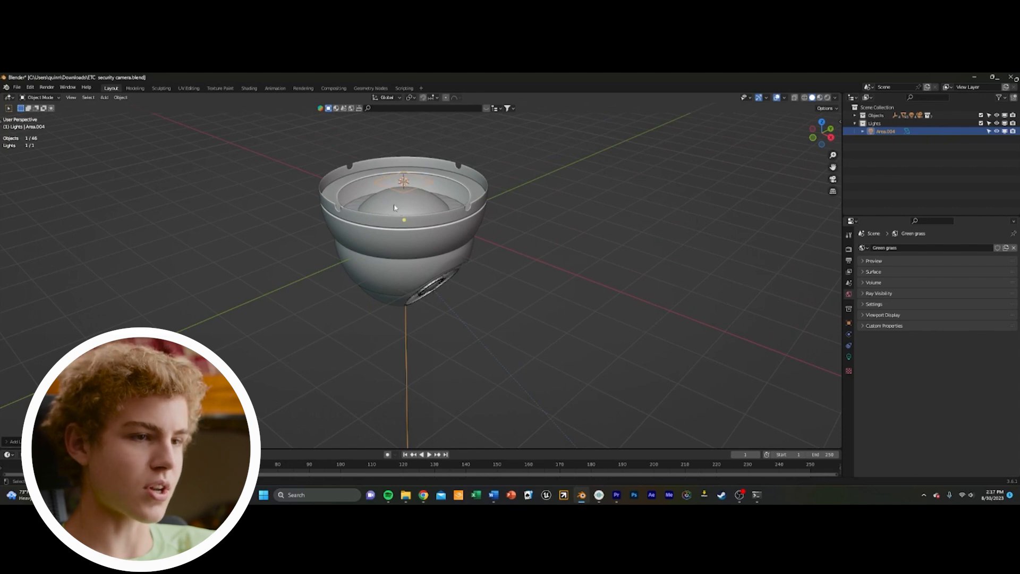
pyautogui.moveTo(450, 240); pyautogui.dragTo(464, 218, button='middle')
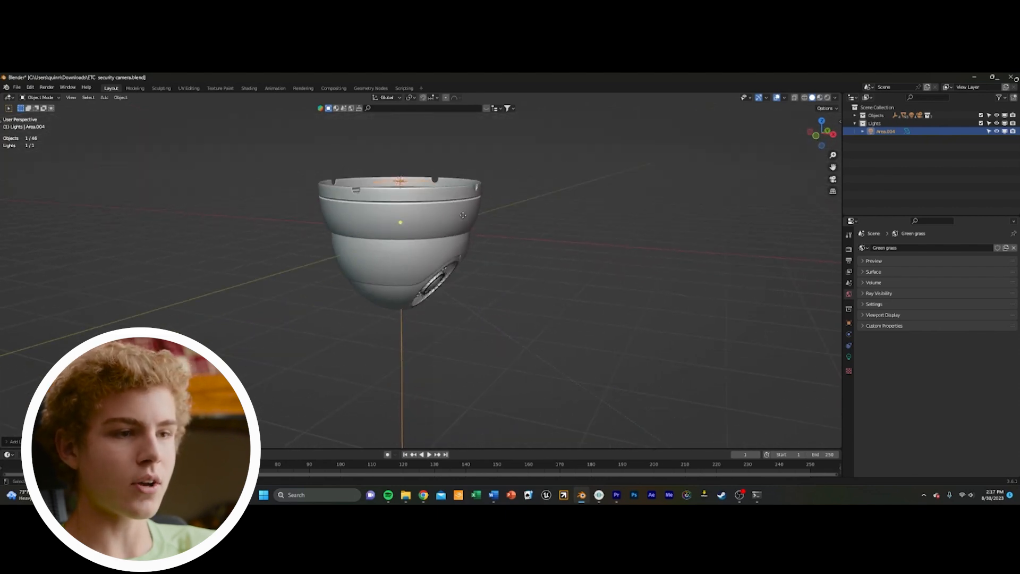
pyautogui.press('g')
pyautogui.press('x')
pyautogui.click(659, 235)
pyautogui.moveTo(658, 235); pyautogui.dragTo(614, 233, button='middle')
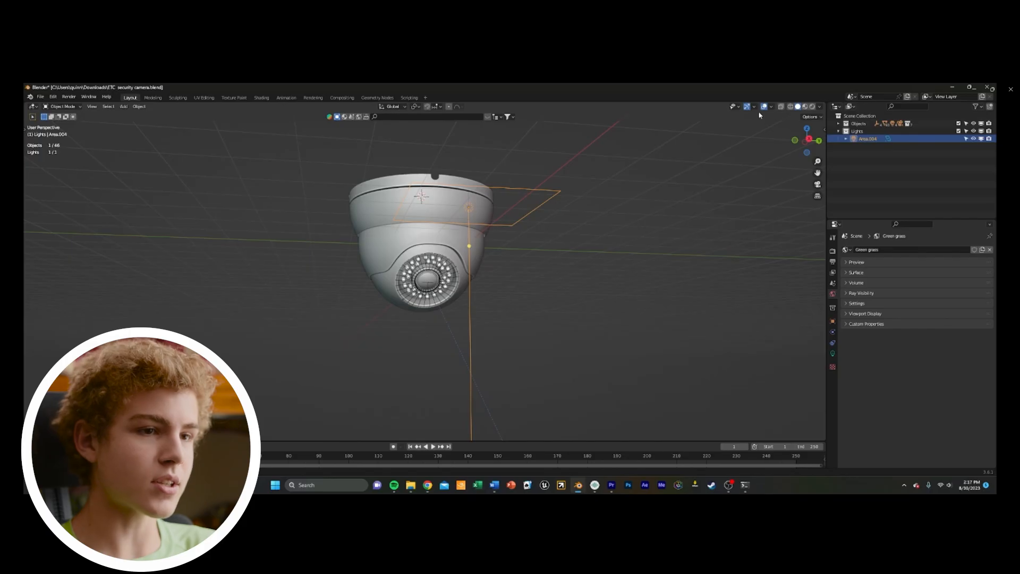
# Split the viewport into two side-by-side views and show one through the scene camera with rendered shading.
pyautogui.moveTo(823, 102); pyautogui.dragTo(429, 223)
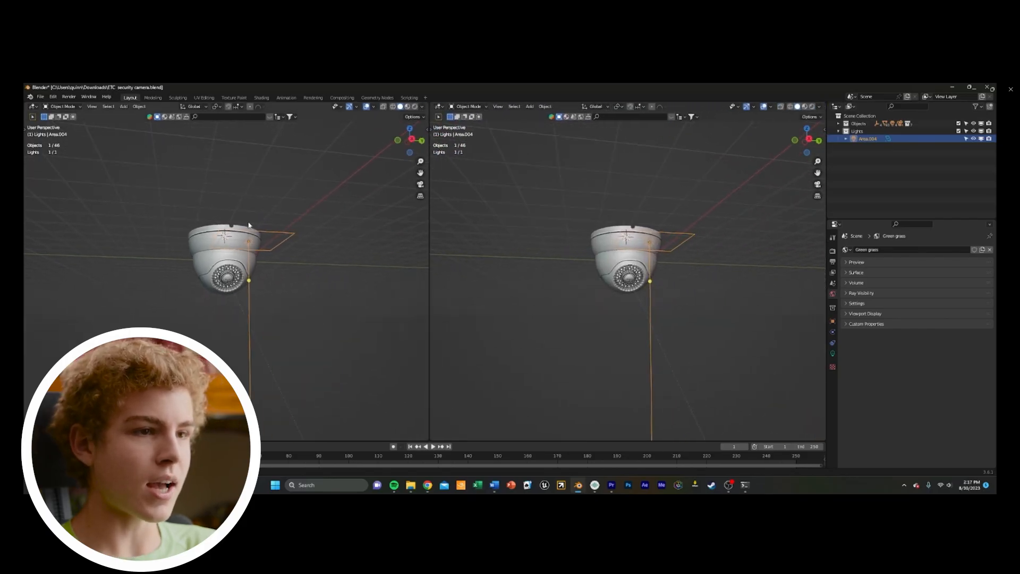
pyautogui.press('KP_0')
pyautogui.scroll(8, 280, 225)
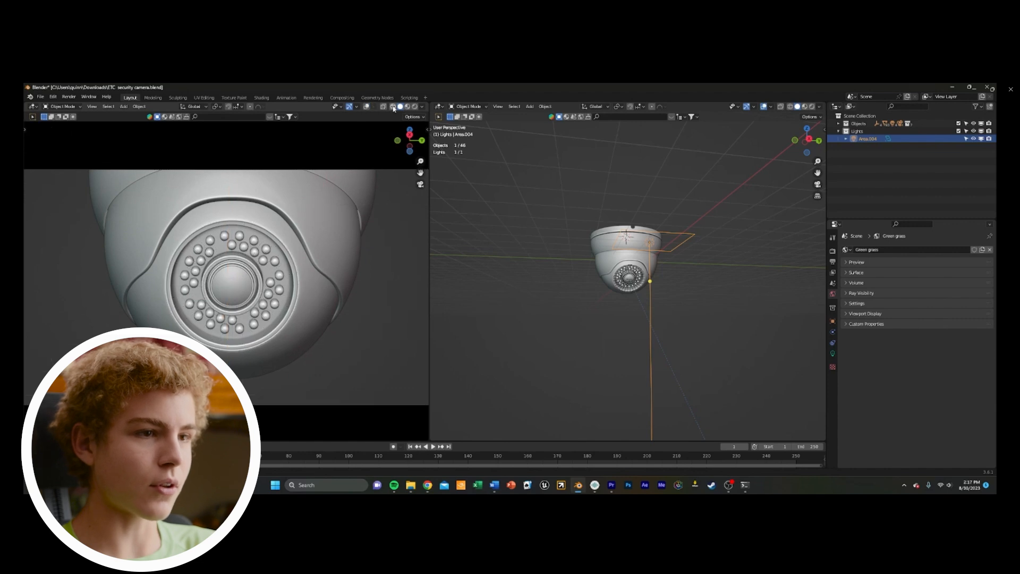
pyautogui.click(414, 107)
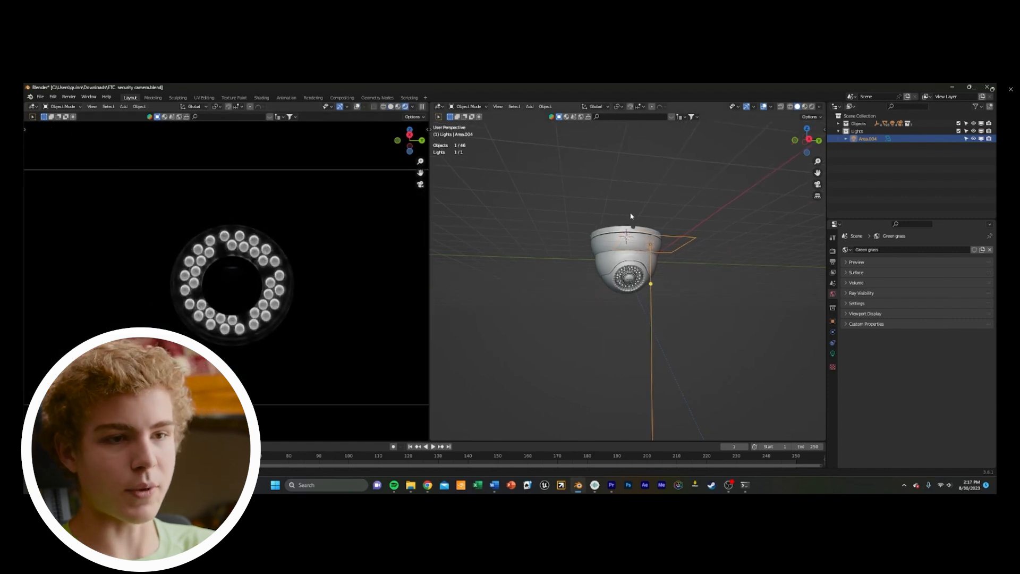
# Place the area light in front of and below the security camera, facing it, enlarged and at 500 W.
pyautogui.moveTo(628, 232)
pyautogui.mouseDown(button='middle')
pyautogui.moveTo(614, 247)
pyautogui.moveTo(641, 232)
pyautogui.mouseUp(button='middle')
pyautogui.press('g')
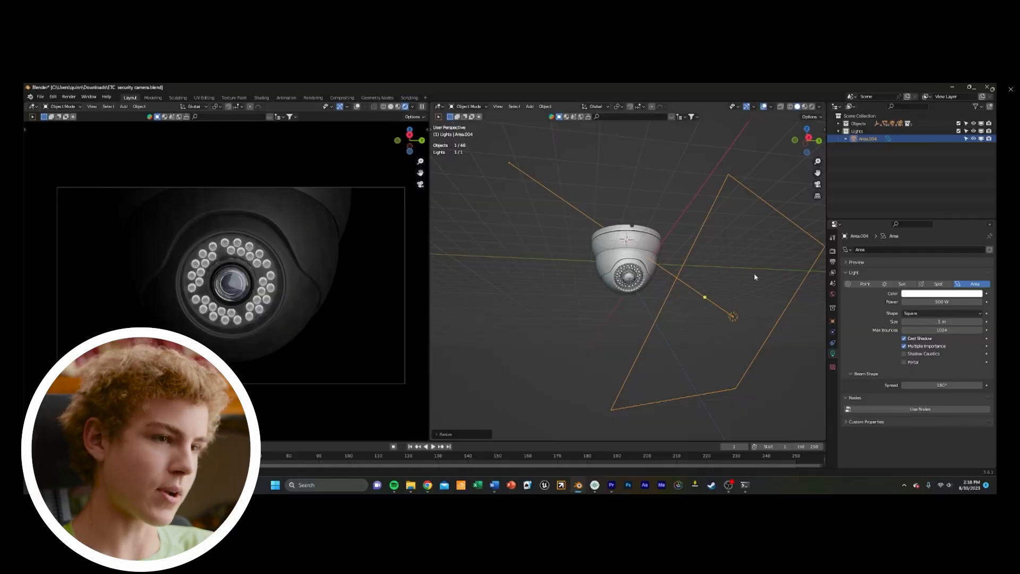
# Try scaling the area light down to about 0.18 to compare its reflection in the lens.
pyautogui.moveTo(755, 277); pyautogui.dragTo(727, 278, button='middle')
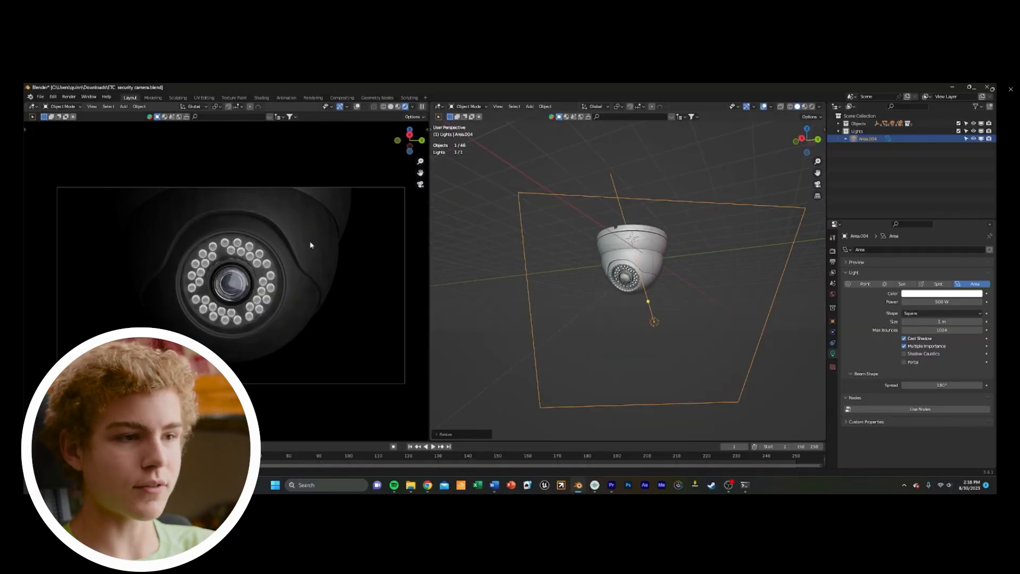
pyautogui.scroll(4, 316, 246)
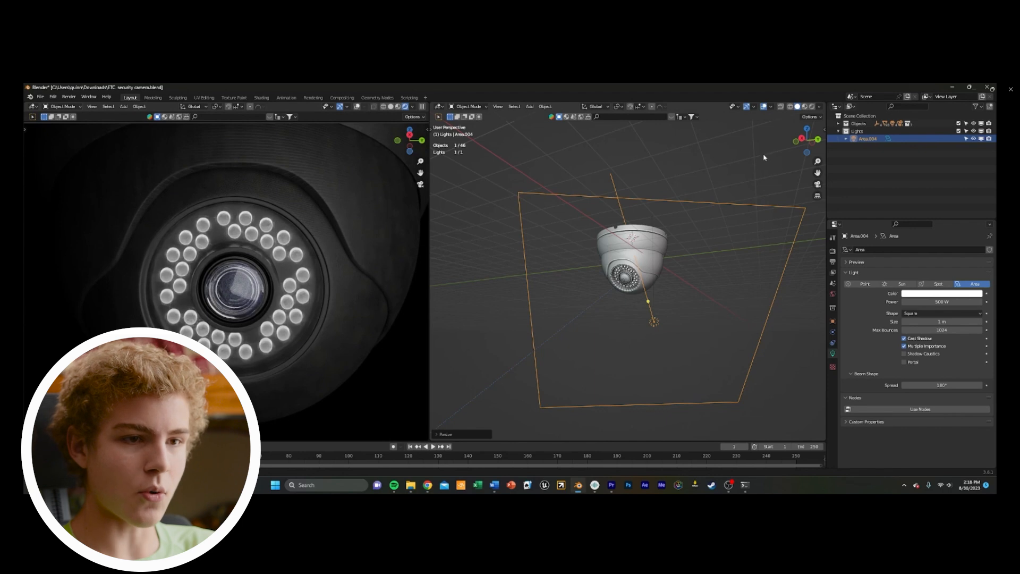
pyautogui.press('s')
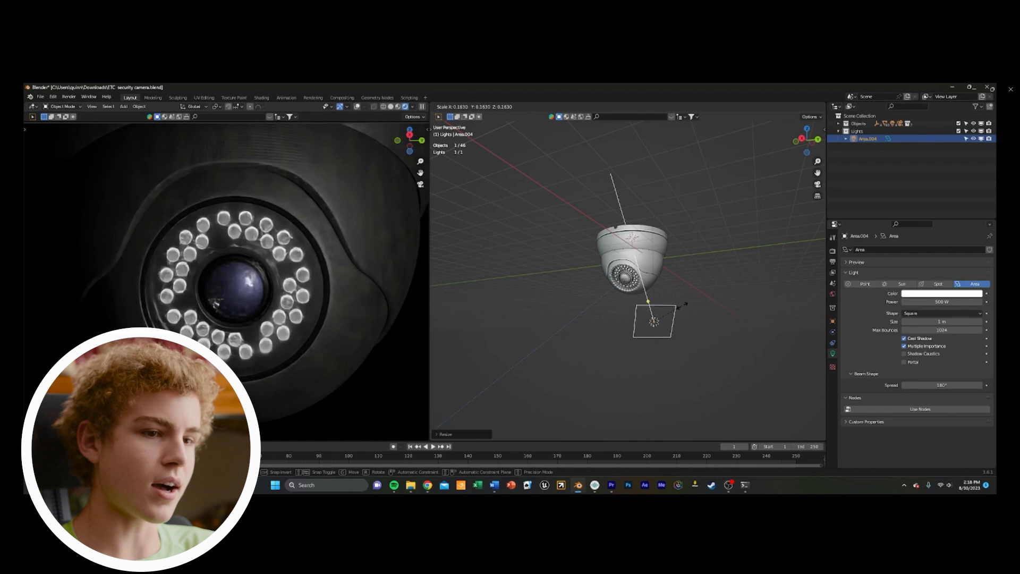
pyautogui.rightClick(675, 317)
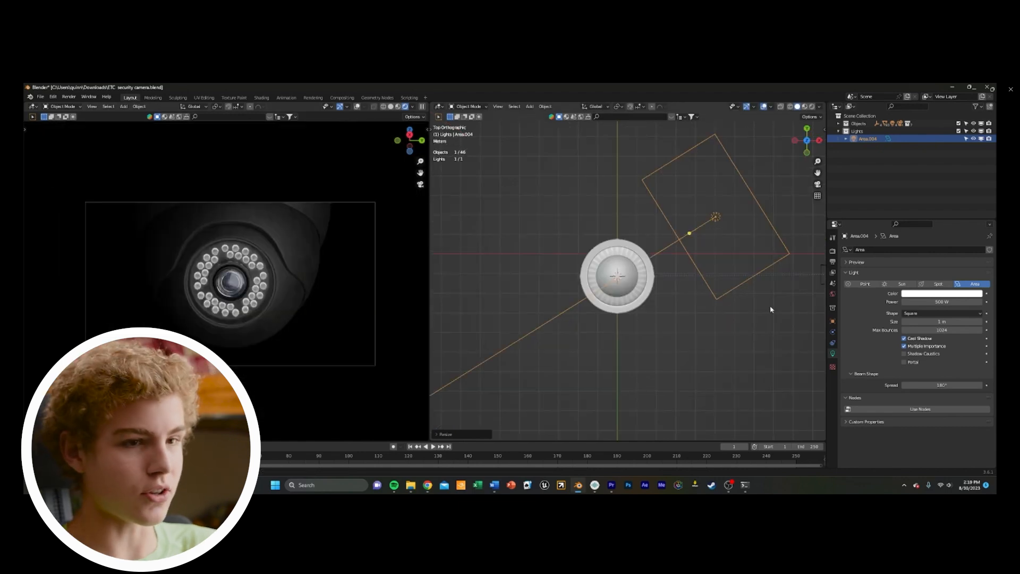
# Duplicate the area light to the opposite side of the security camera and scale the copy down.
pyautogui.hotkey('shift', 'd')
pyautogui.click(554, 283)
pyautogui.keyDown('shift'); pyautogui.moveTo(665, 392); pyautogui.dragTo(687, 289, button='middle'); pyautogui.keyUp('shift')
pyautogui.press('s')
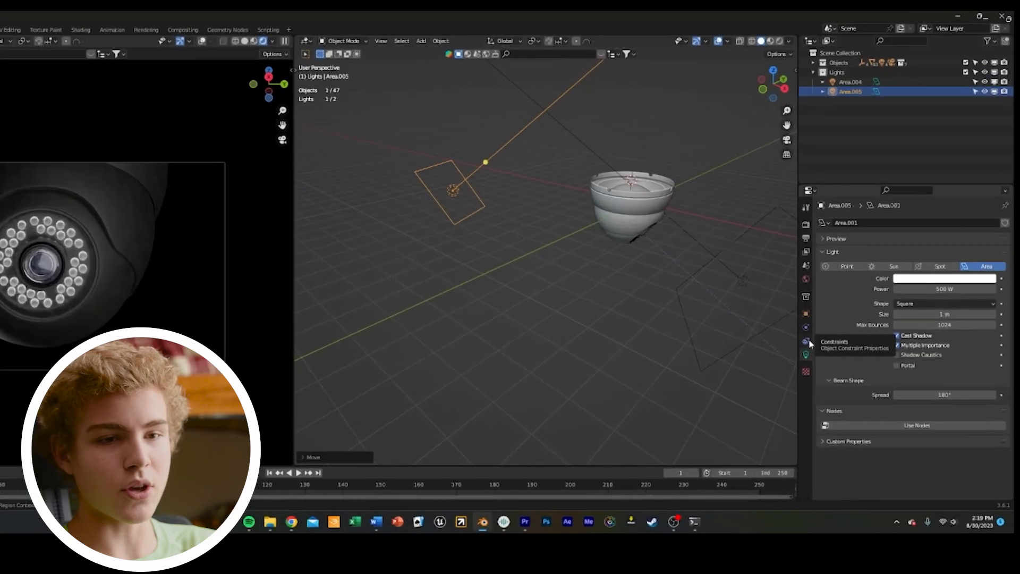
# Add a Track To constraint to the duplicated light, with the security camera's middle joint as its target.
pyautogui.click(807, 342)
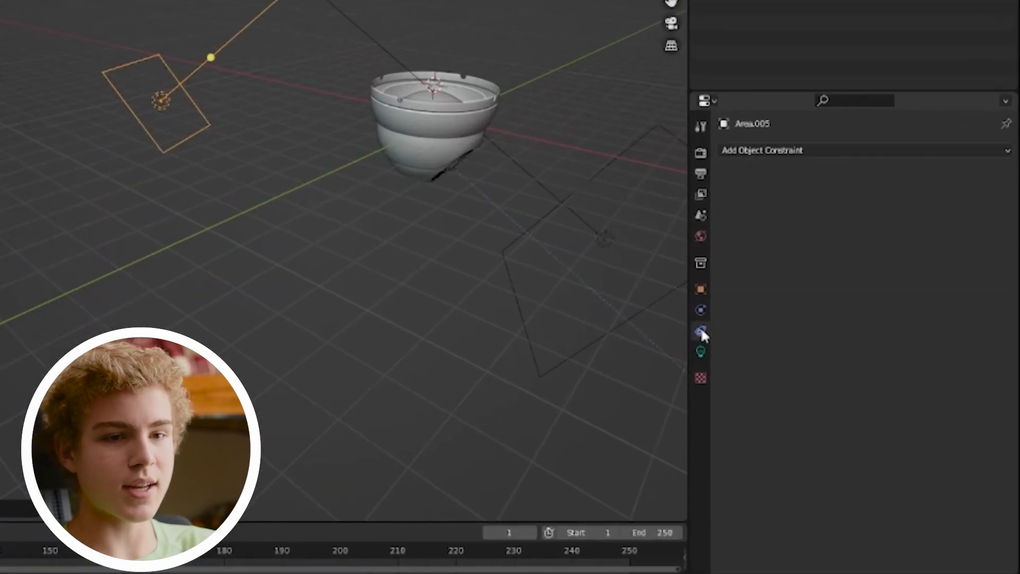
pyautogui.click(749, 153)
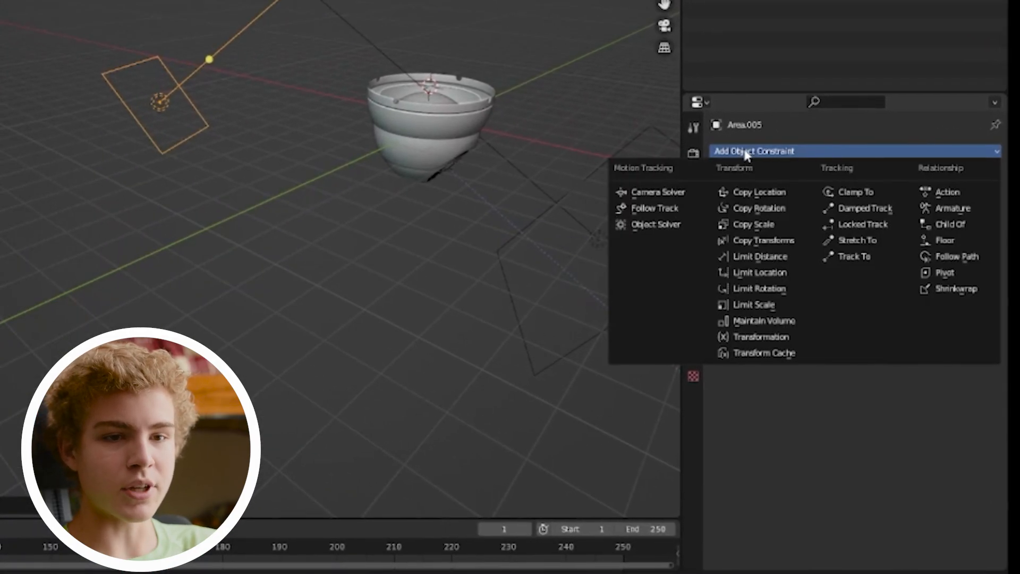
pyautogui.click(849, 258)
pyautogui.moveTo(577, 154); pyautogui.dragTo(478, 124, button='middle')
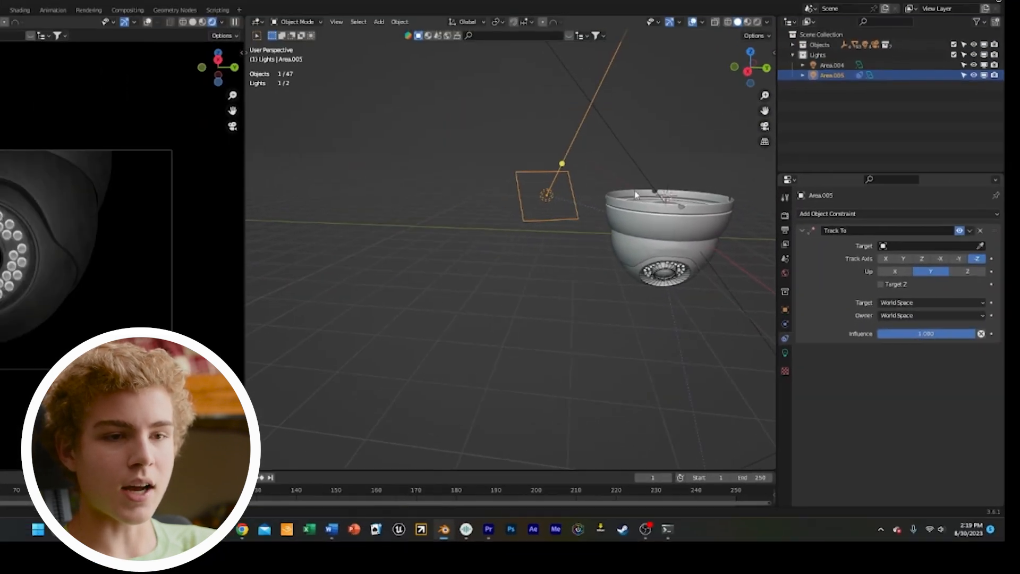
pyautogui.moveTo(636, 195); pyautogui.dragTo(550, 254, button='middle')
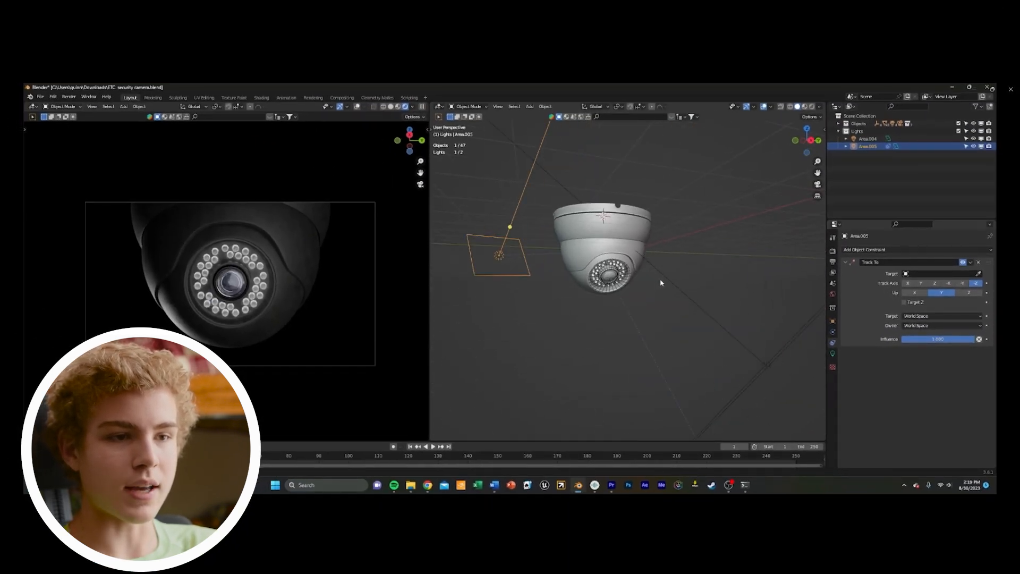
pyautogui.scroll(3, 658, 279)
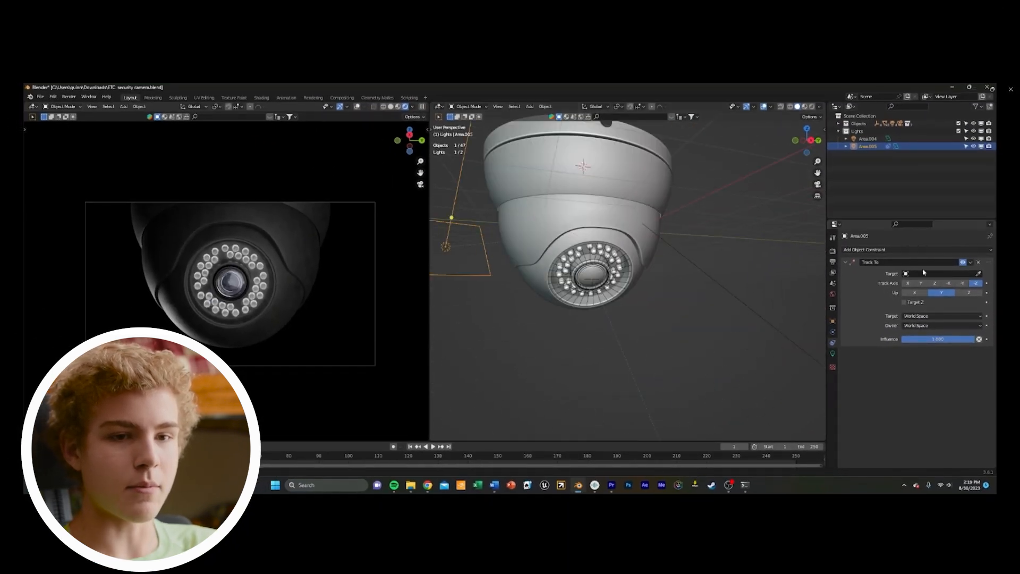
pyautogui.click(558, 216)
# Move the tracked light behind and to the side of the security camera and shape it into a tall, narrow strip.
pyautogui.moveTo(556, 233); pyautogui.dragTo(600, 277, button='middle')
pyautogui.scroll(-6, 606, 244)
pyautogui.press('g')
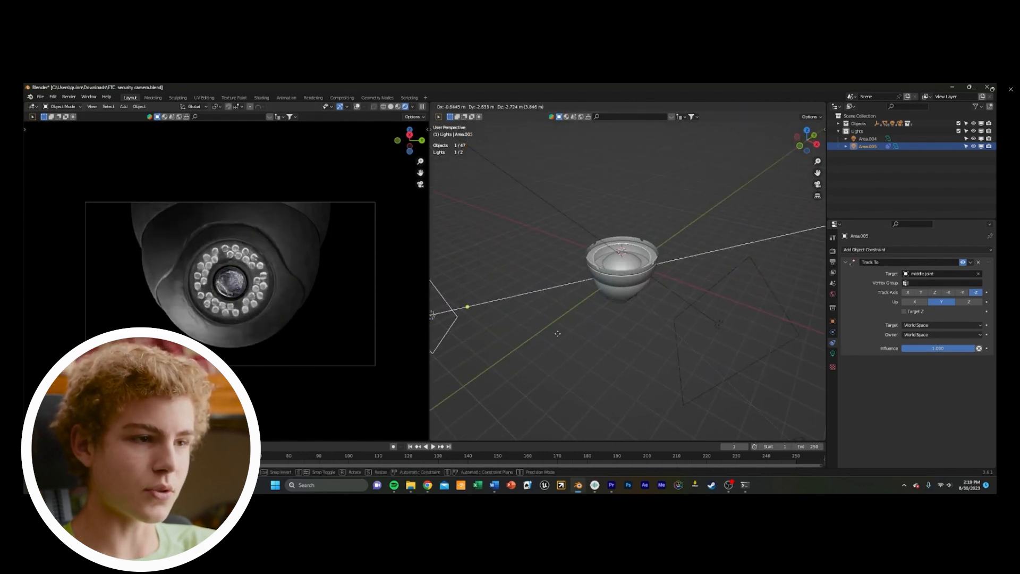
pyautogui.click(572, 315)
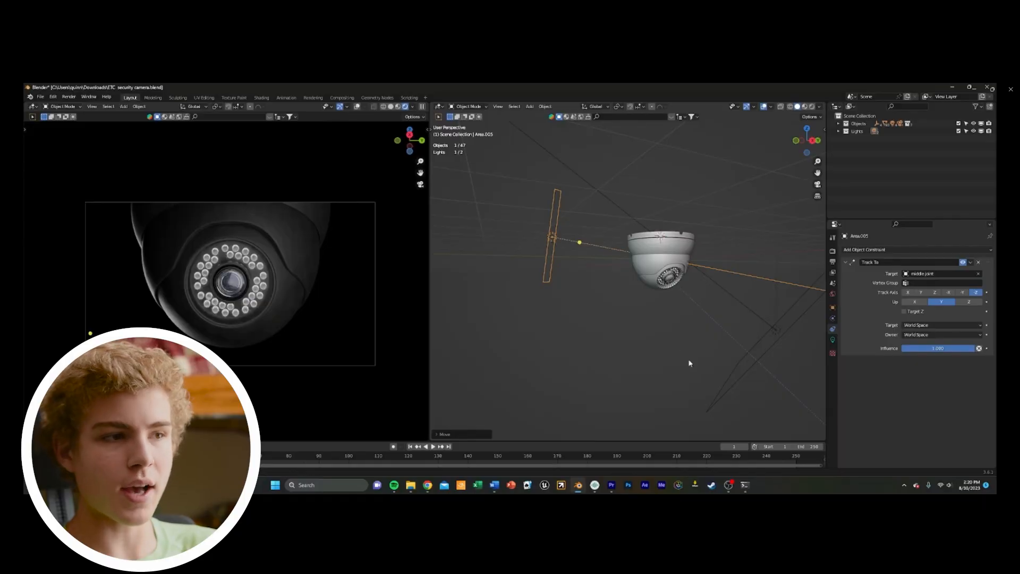
pyautogui.moveTo(706, 360); pyautogui.dragTo(700, 359, button='middle')
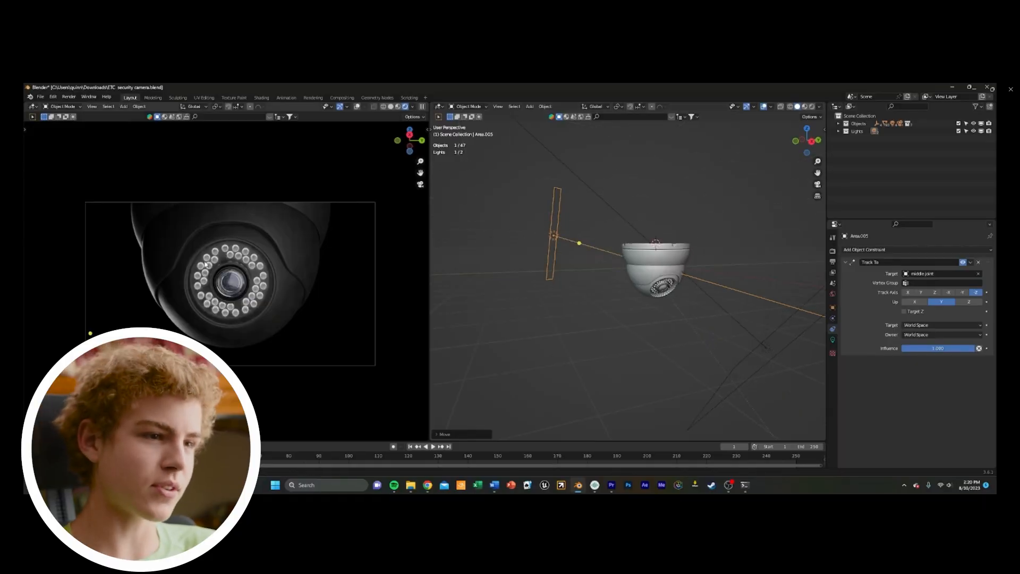
pyautogui.scroll(2, 154, 244)
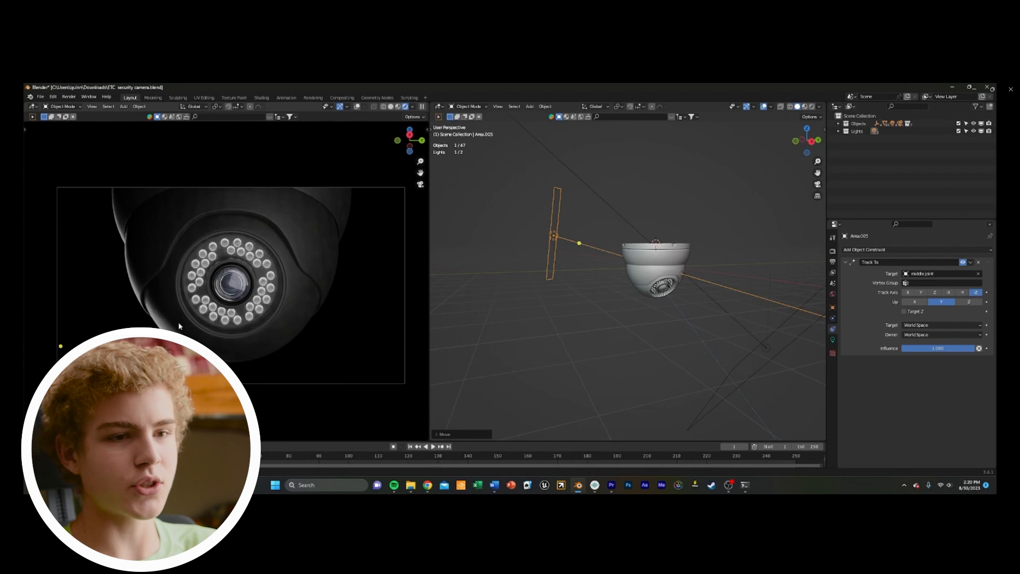
# In the top view, duplicate the strip light and place the copy on the other side of the security camera.
pyautogui.press('KP_7')
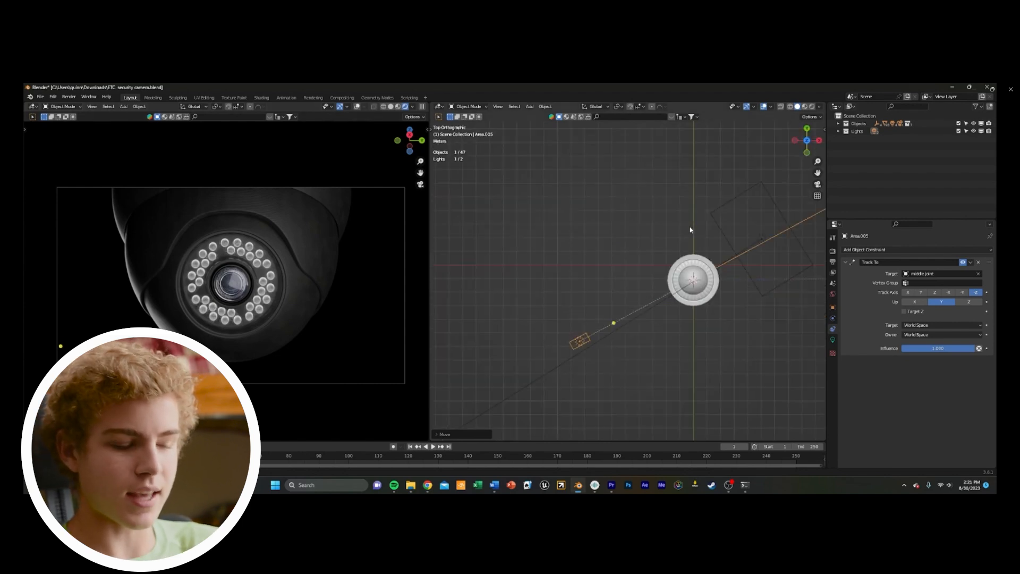
pyautogui.hotkey('shift', 'd')
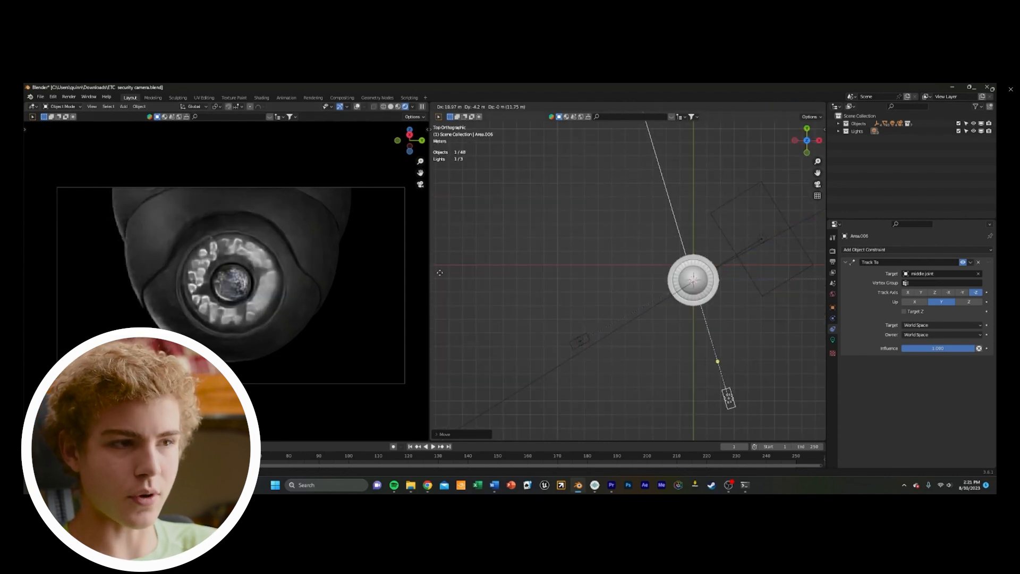
pyautogui.click(440, 274)
pyautogui.keyDown('shift'); pyautogui.moveTo(495, 294); pyautogui.dragTo(414, 215, button='middle'); pyautogui.keyUp('shift')
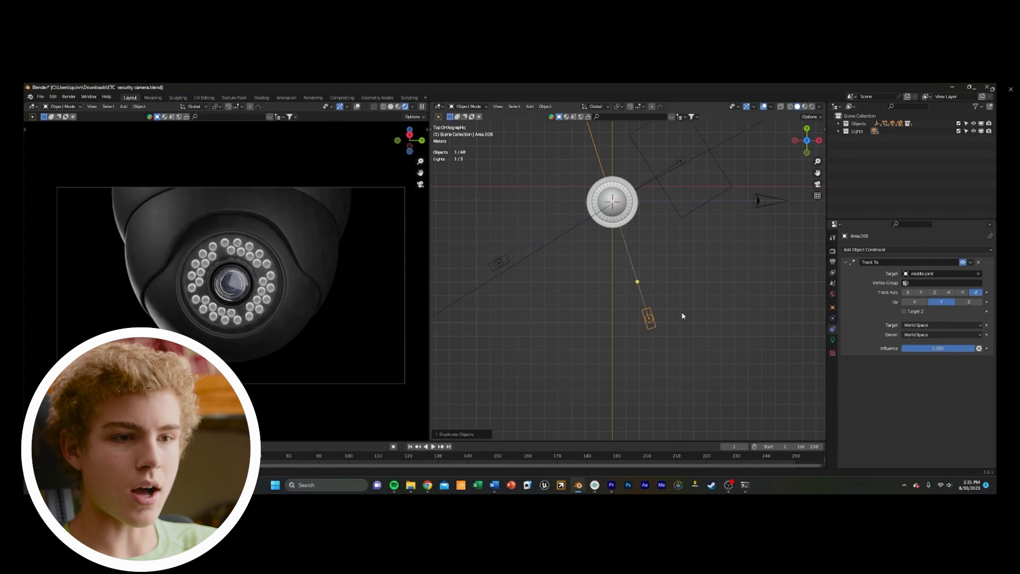
# Widen the duplicated strip light along its local X axis by a factor of about 6.3.
pyautogui.press('s')
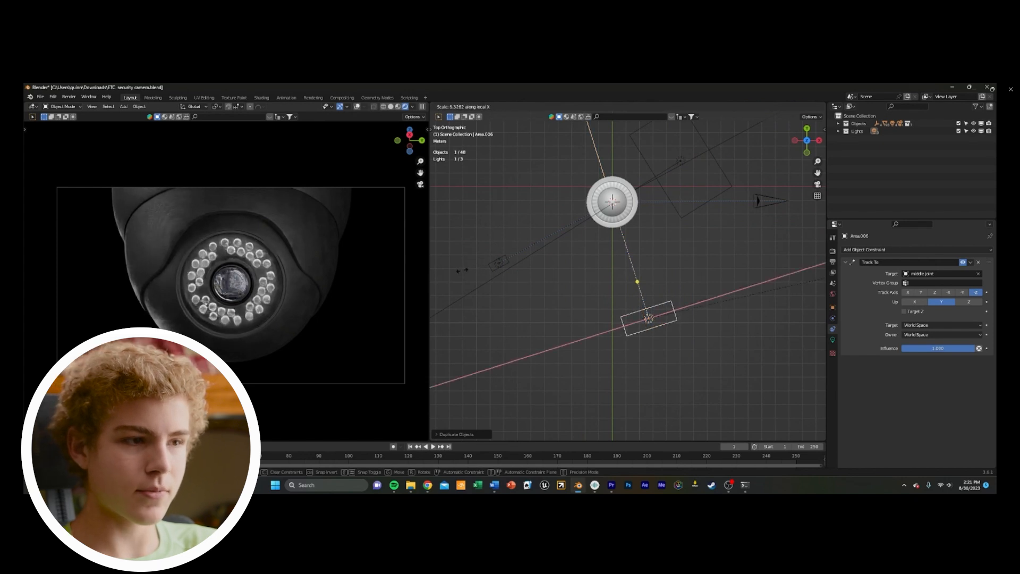
pyautogui.click(461, 271)
pyautogui.keyDown('shift'); pyautogui.moveTo(574, 308); pyautogui.dragTo(478, 253, button='middle'); pyautogui.keyUp('shift')
pyautogui.moveTo(518, 328); pyautogui.dragTo(448, 249, button='middle')
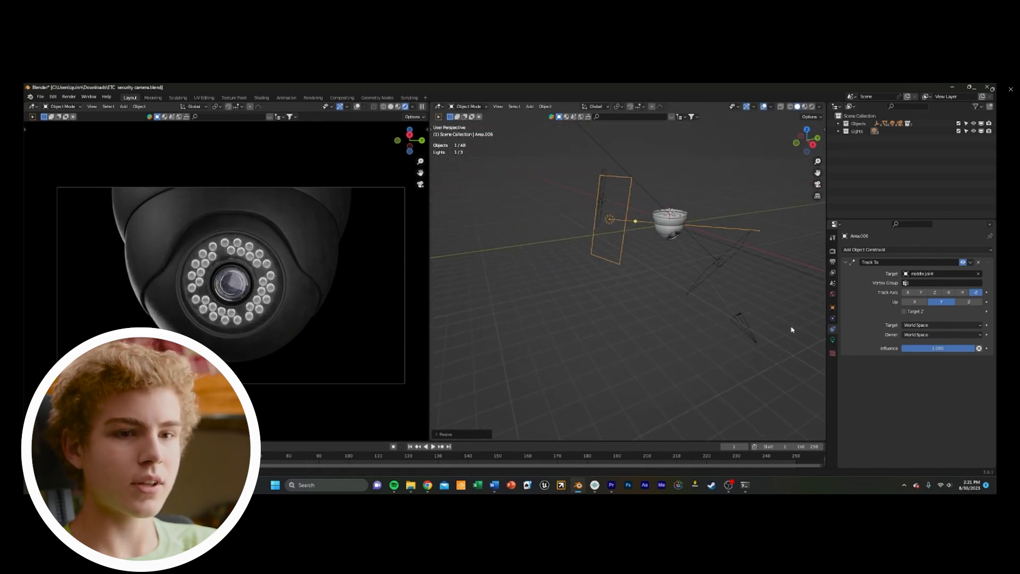
# Set the widened area light's power to 25 W.
pyautogui.click(833, 340)
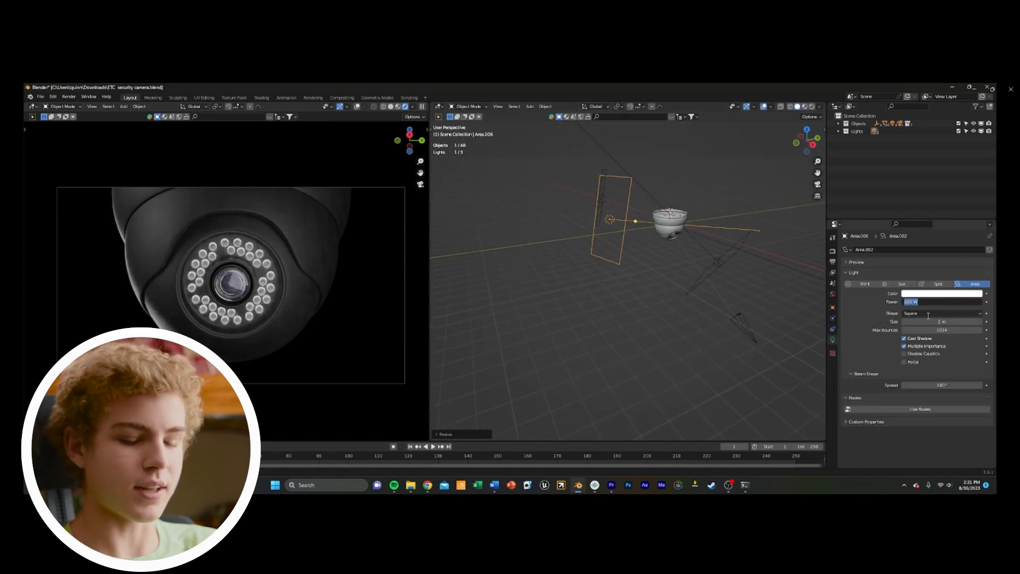
pyautogui.press('Return')
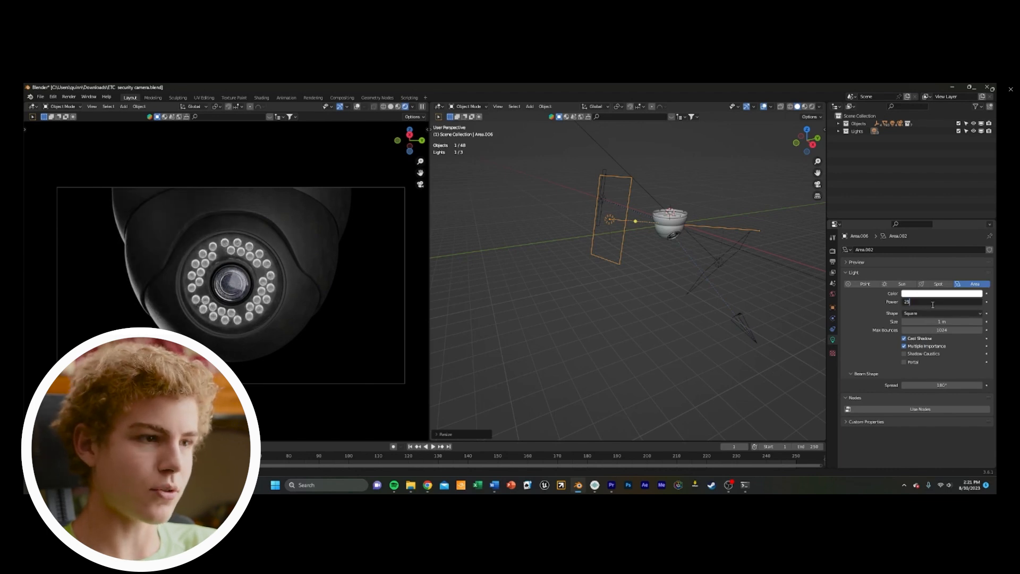
pyautogui.press('Return')
pyautogui.press('KP_7')
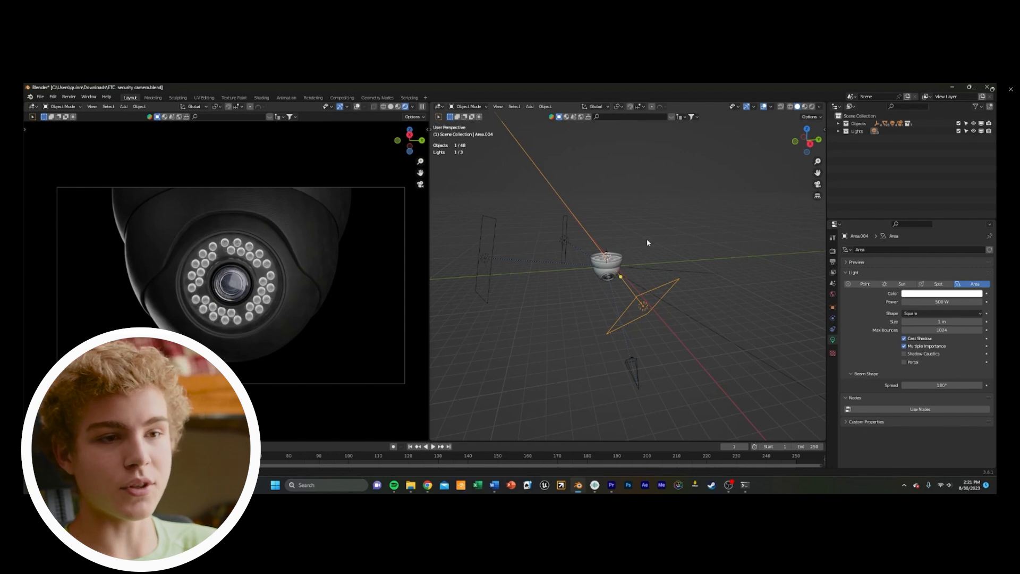
# Add another area light, place it below the security camera and rotate it 180° about the X axis so it shines upward.
pyautogui.hotkey('shift', 'a')
pyautogui.moveTo(645, 238)
pyautogui.click(689, 268)
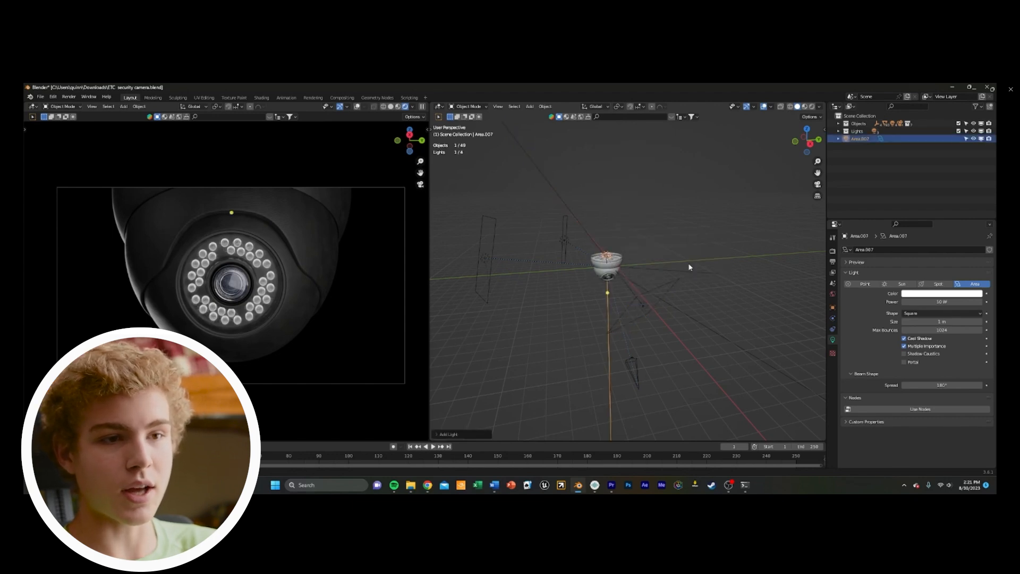
pyautogui.click(671, 348)
pyautogui.write('rx180')
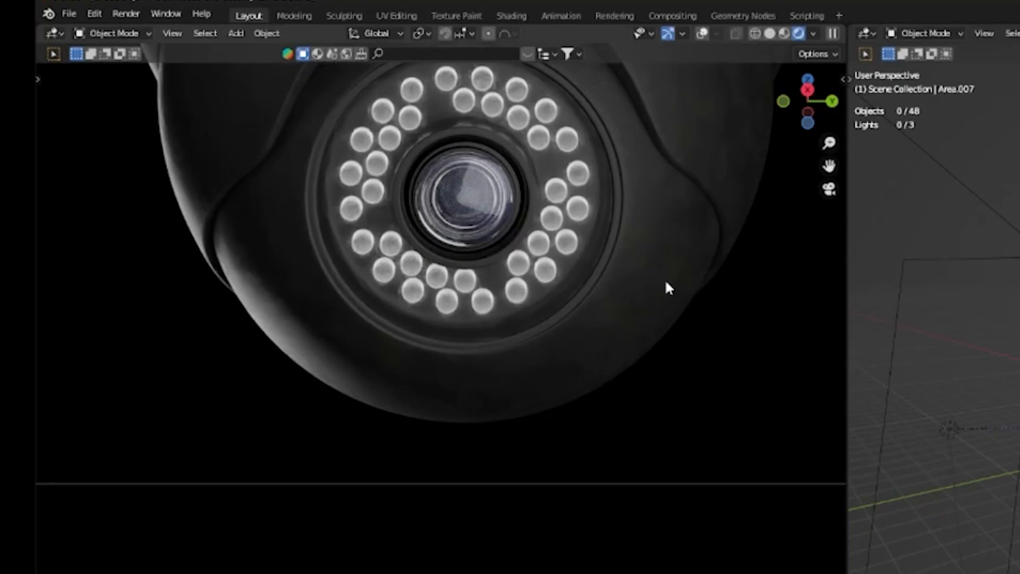
pyautogui.hotkey('alt', 'h')
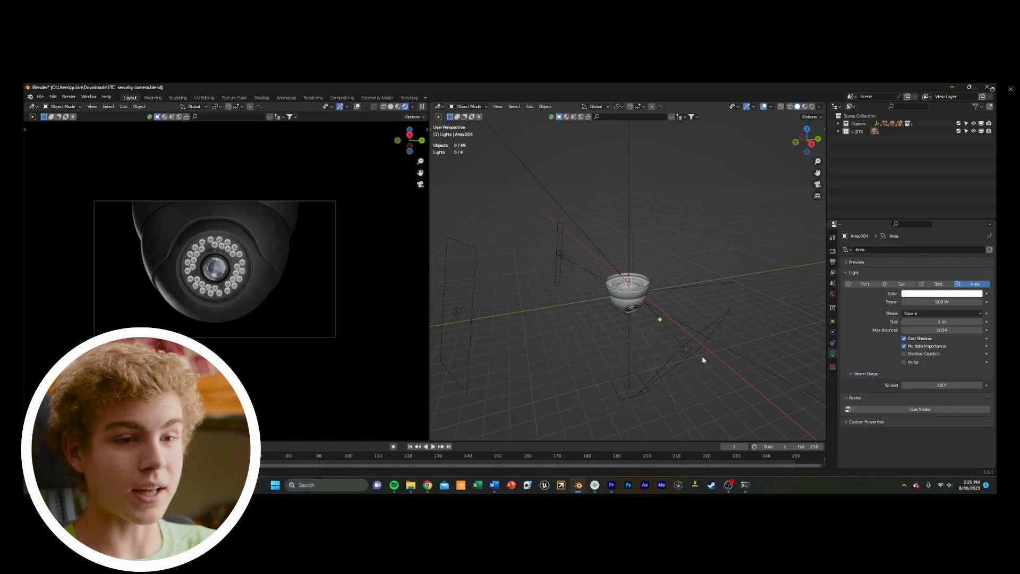
# Enable nodes on the area light in front of the security camera and drive its color with a Blackbody at temperature 5600.
pyautogui.moveTo(692, 360); pyautogui.dragTo(735, 366, button='middle')
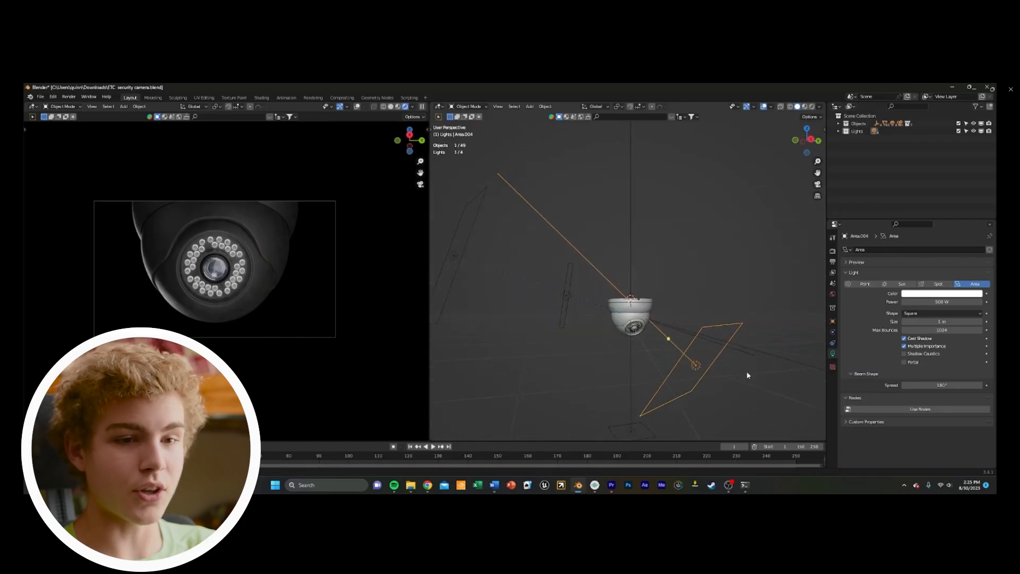
pyautogui.click(878, 410)
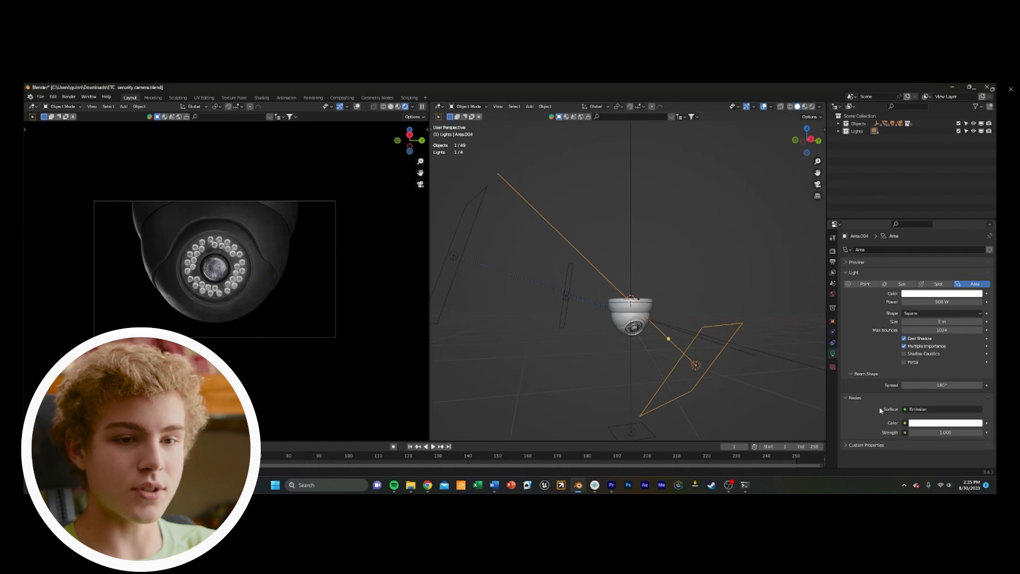
pyautogui.click(905, 423)
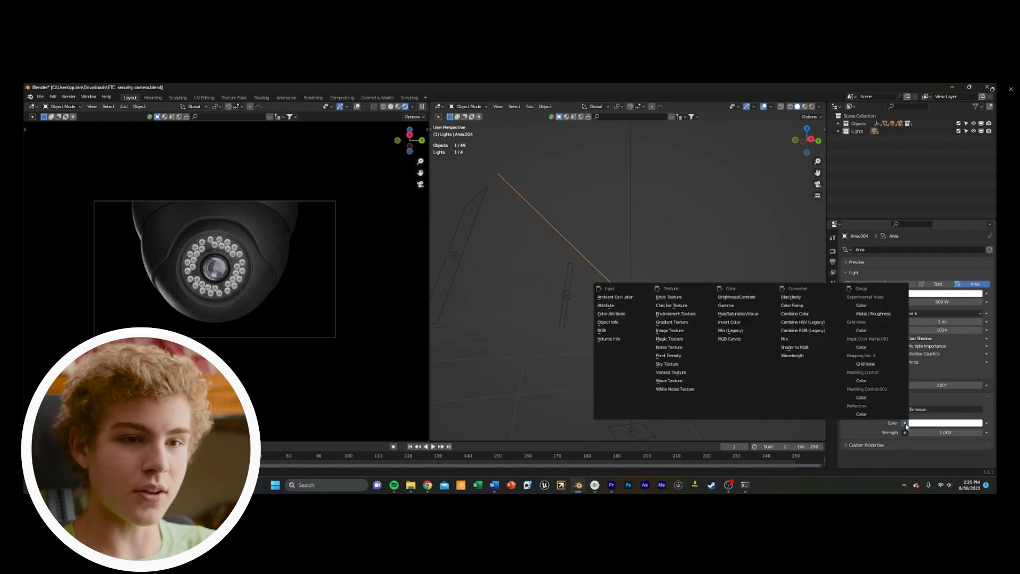
pyautogui.click(801, 298)
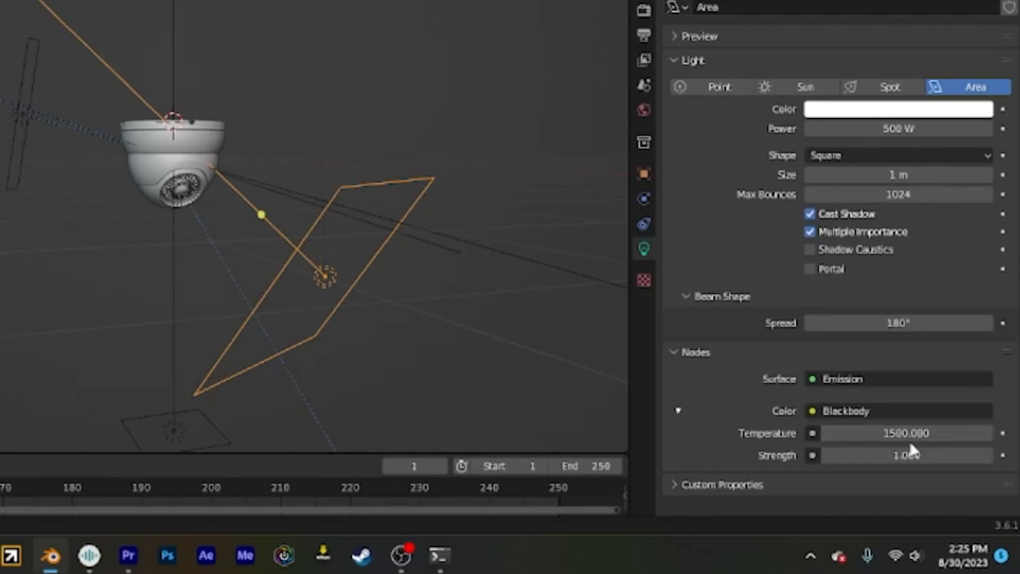
pyautogui.write('0')
pyautogui.press('Return')
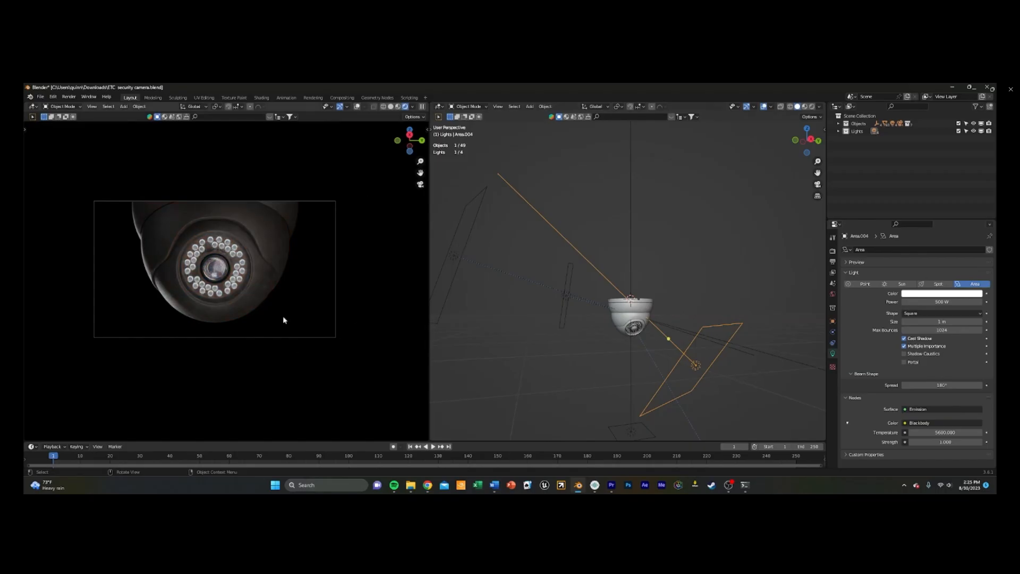
# Select all four area lights with the Blackbody light active, and link its object data to the others.
pyautogui.moveTo(686, 300); pyautogui.dragTo(647, 244, button='middle')
pyautogui.scroll(4, 652, 330)
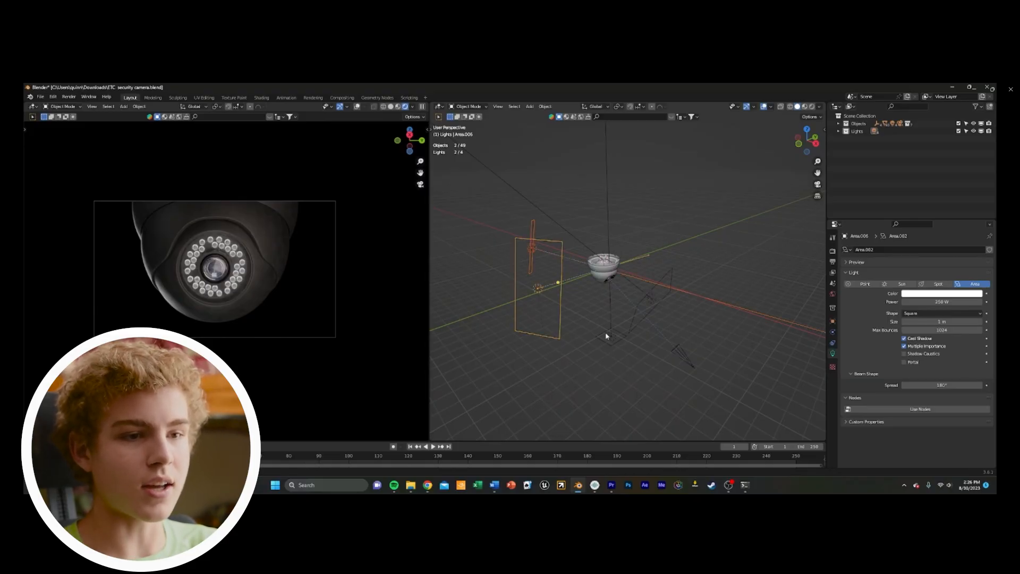
pyautogui.keyDown('shift'); pyautogui.click(661, 299); pyautogui.keyUp('shift')
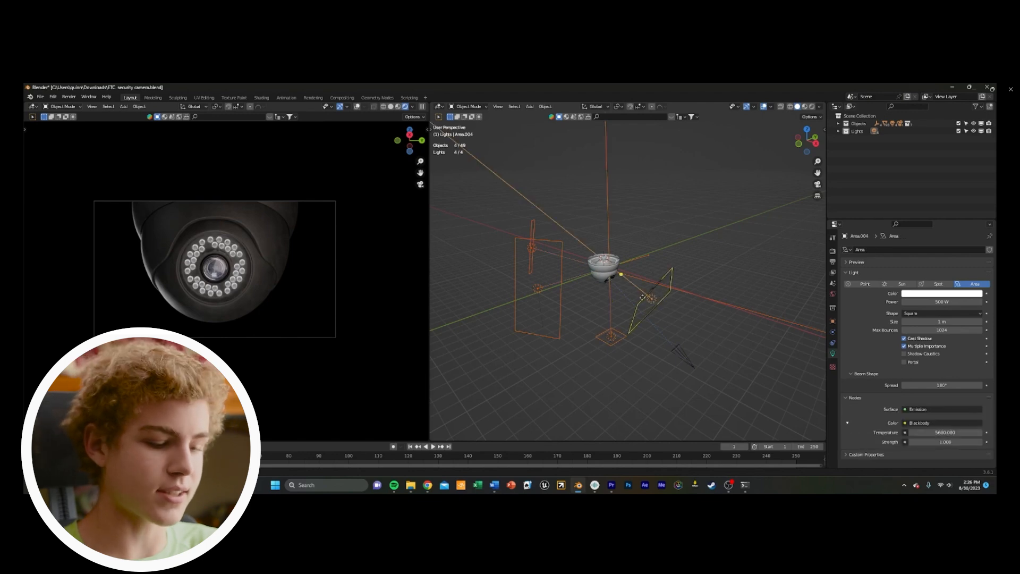
pyautogui.hotkey('ctrl', 'l')
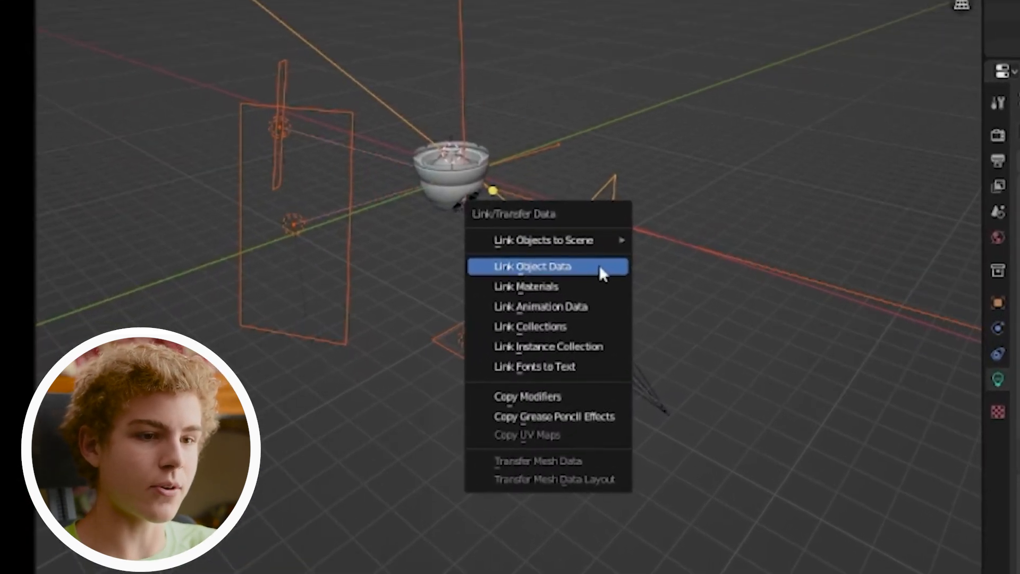
pyautogui.click(538, 265)
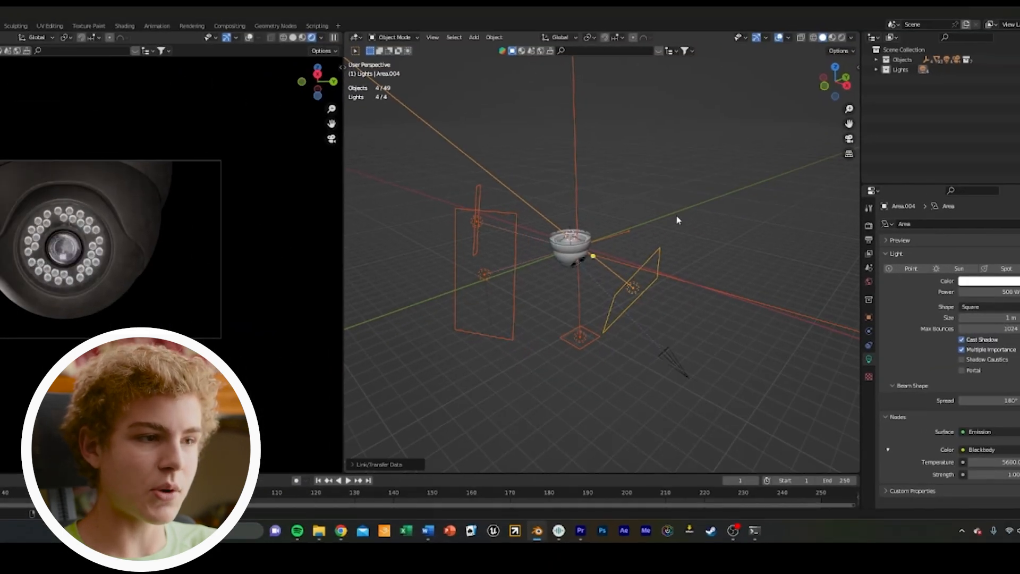
# Select the wide strip light beside the security camera and set its linked Blackbody temperature to 10000.
pyautogui.click(664, 184)
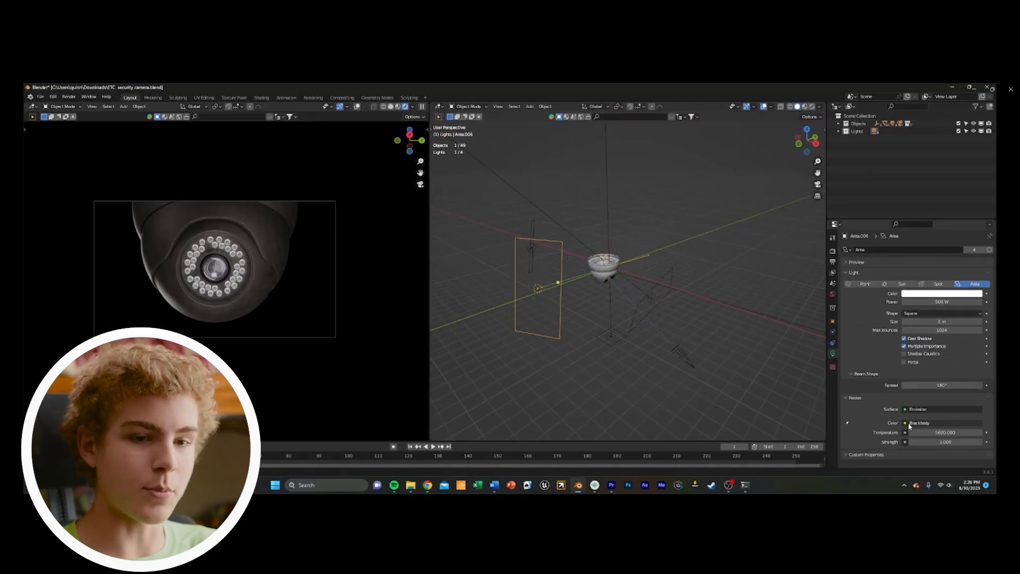
pyautogui.moveTo(756, 369); pyautogui.dragTo(761, 399, button='middle')
pyautogui.moveTo(944, 432); pyautogui.dragTo(944, 432)
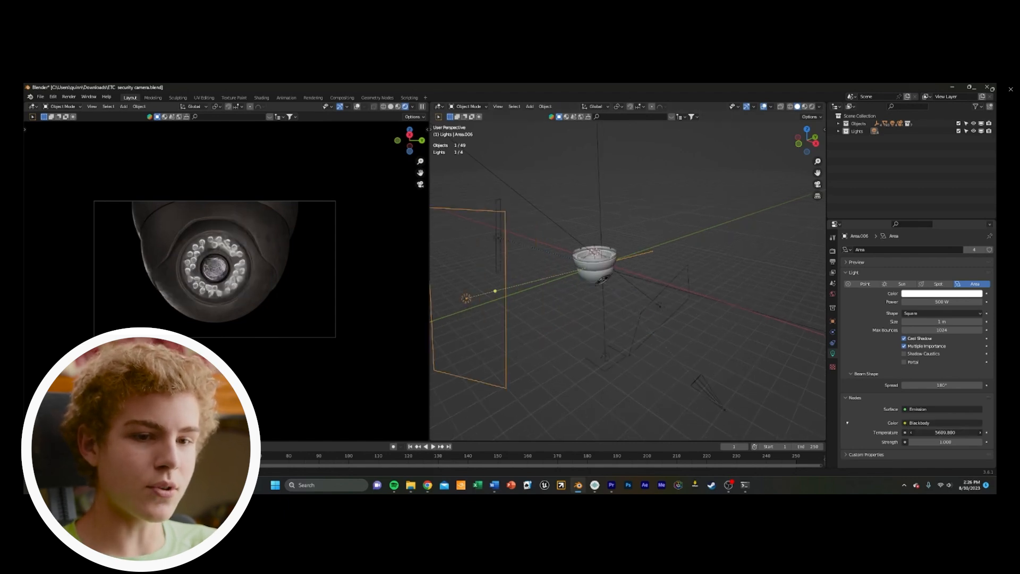
pyautogui.click(941, 434)
pyautogui.write('10000')
pyautogui.press('Return')
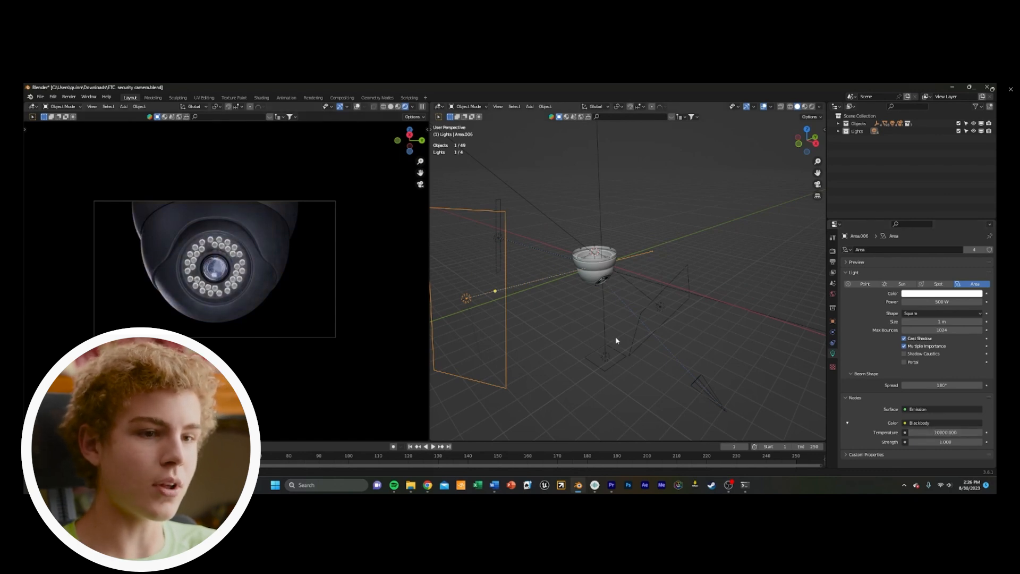
# Select the area light in front of the security camera and set the shared Blackbody temperature back to 5600.
pyautogui.click(662, 313)
pyautogui.moveTo(945, 432); pyautogui.dragTo(944, 432)
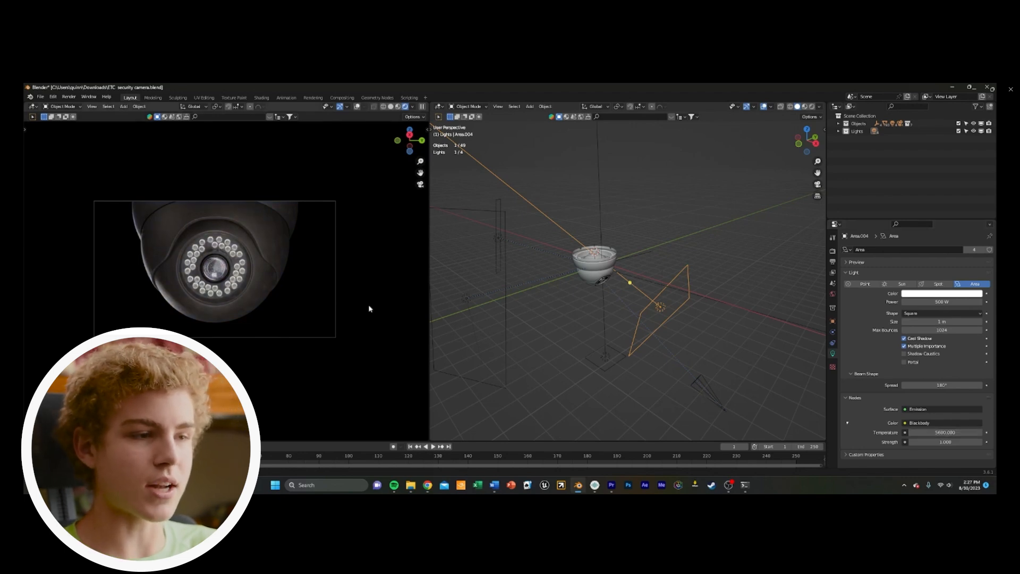